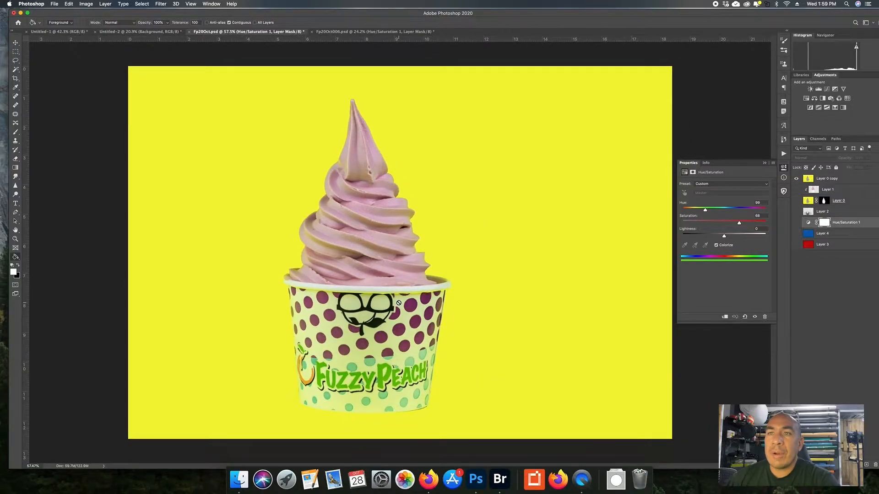
Hide the Layer 0 copy with the original yellow background and show the masked Layer 0 cutout of the frozen yogurt cup
{"action": "scroll", "coordinate": [398, 302], "scroll_direction": "up", "scroll_amount": 3}
{"action": "scroll", "coordinate": [362, 292], "scroll_direction": "down", "scroll_amount": 1}
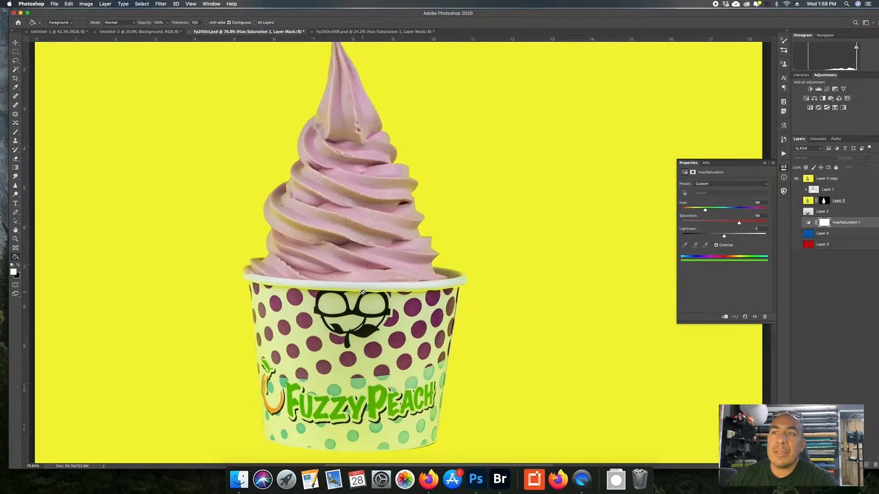
{"action": "scroll", "coordinate": [331, 284], "scroll_direction": "up", "scroll_amount": 1}
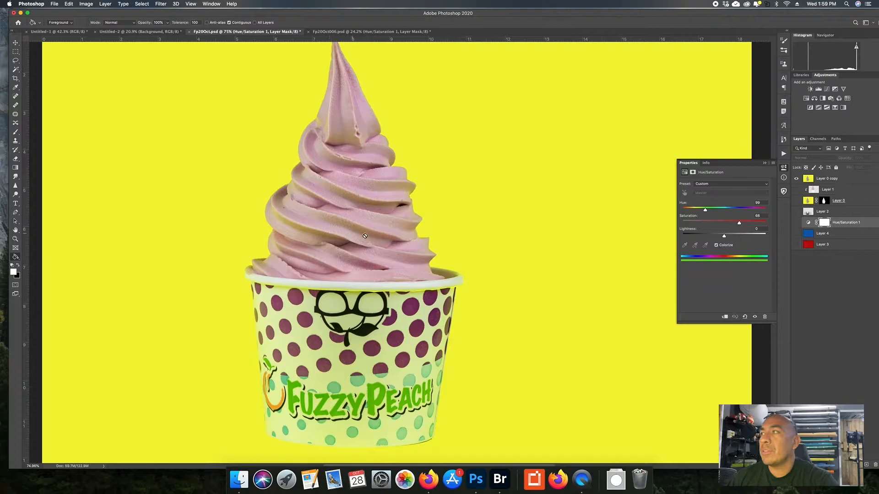
{"action": "left_click", "coordinate": [798, 179]}
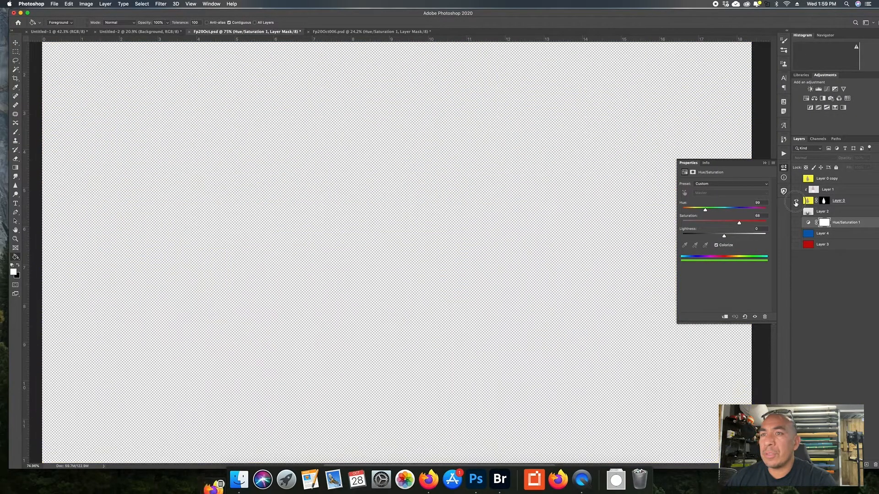
{"action": "left_click", "coordinate": [796, 201]}
{"action": "scroll", "coordinate": [525, 300], "scroll_direction": "down", "scroll_amount": 2}
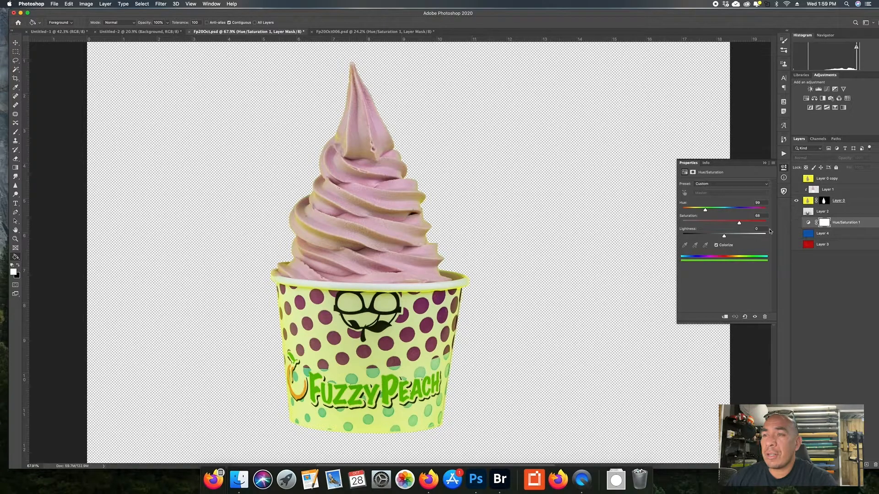
Show the blue Layer 4 background behind the cup and preview it with the Hue/Saturation 1 adjustment on and off
{"action": "left_click", "coordinate": [797, 234]}
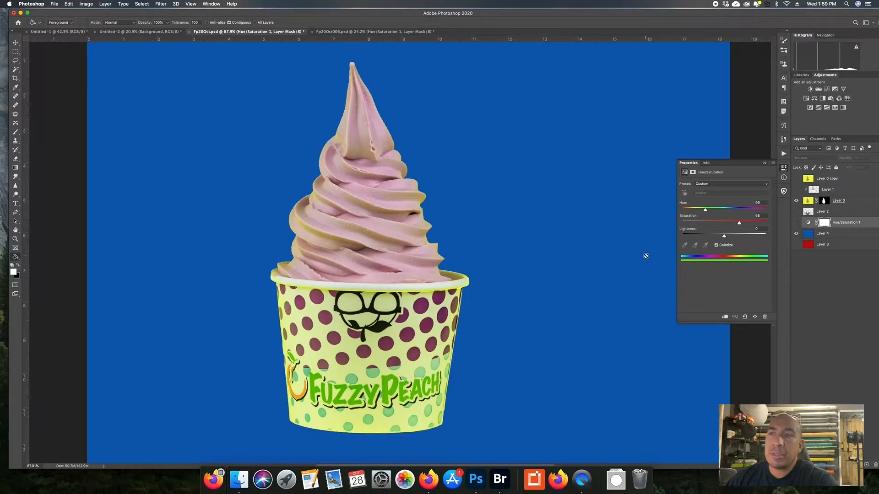
{"action": "scroll", "coordinate": [645, 255], "scroll_direction": "down", "scroll_amount": 3}
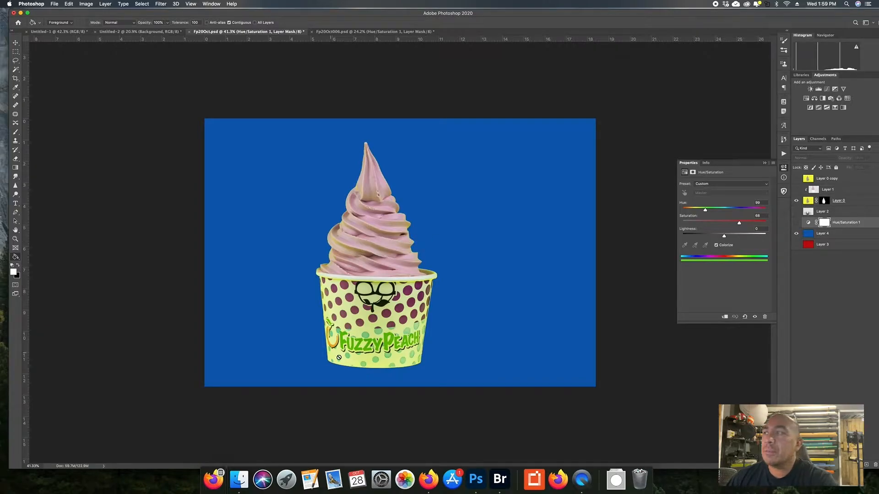
{"action": "left_click", "coordinate": [796, 223]}
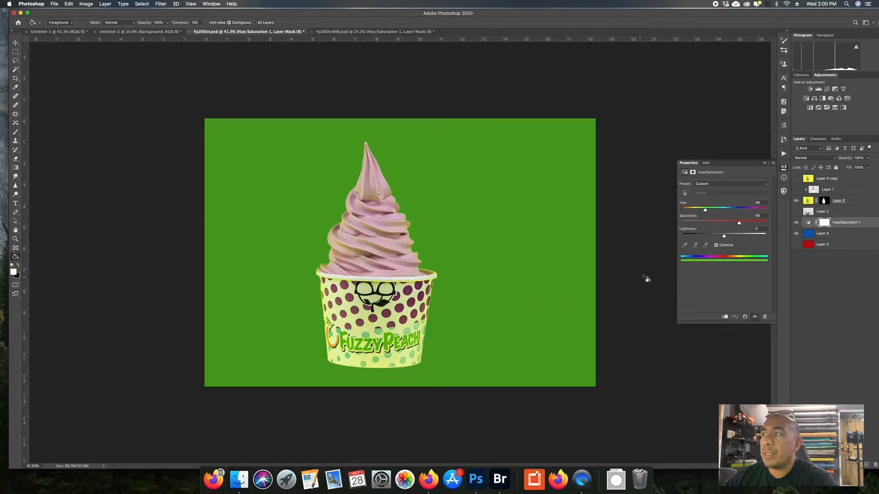
{"action": "left_click", "coordinate": [797, 223]}
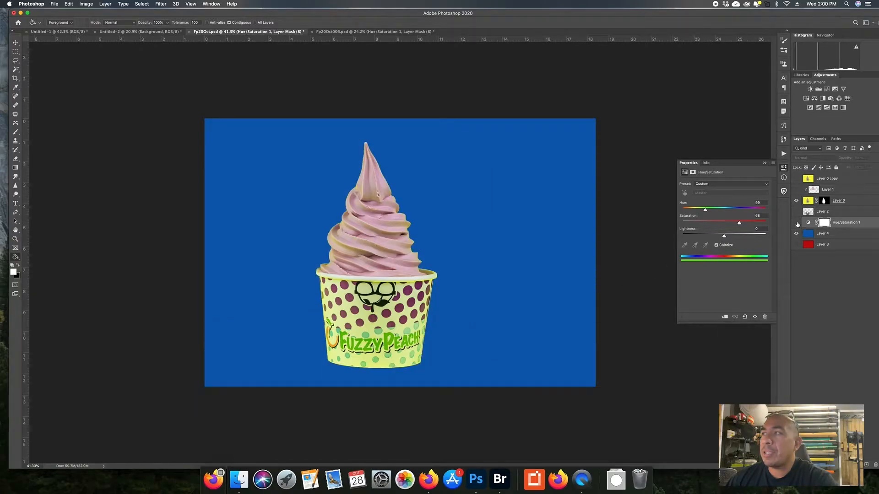
Show the Layer 2 shadow beneath the cup and the clipped Layer 1 color correction over it
{"action": "left_click", "coordinate": [795, 212]}
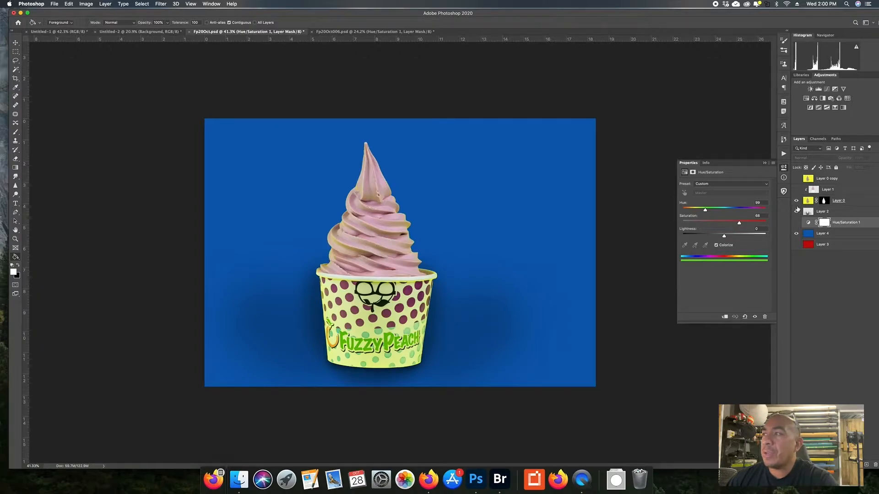
{"action": "left_click", "coordinate": [797, 190]}
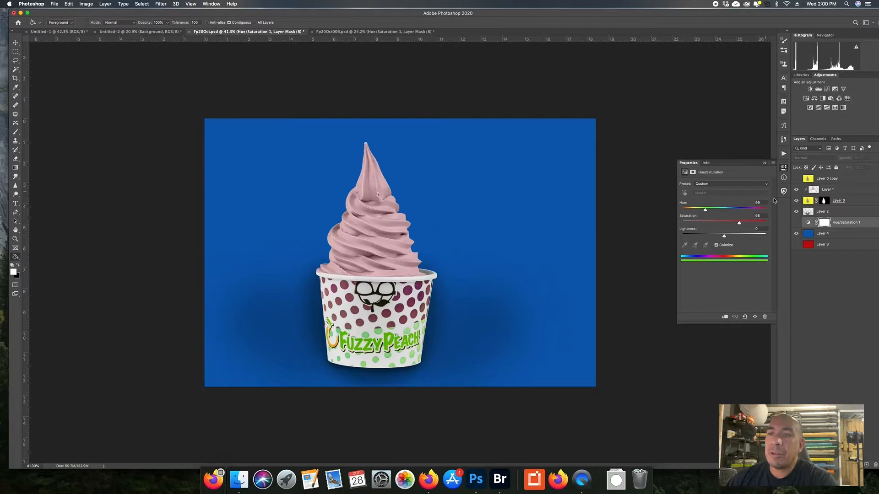
{"action": "scroll", "coordinate": [407, 267], "scroll_direction": "up", "scroll_amount": 1}
{"action": "scroll", "coordinate": [397, 302], "scroll_direction": "up", "scroll_amount": 2}
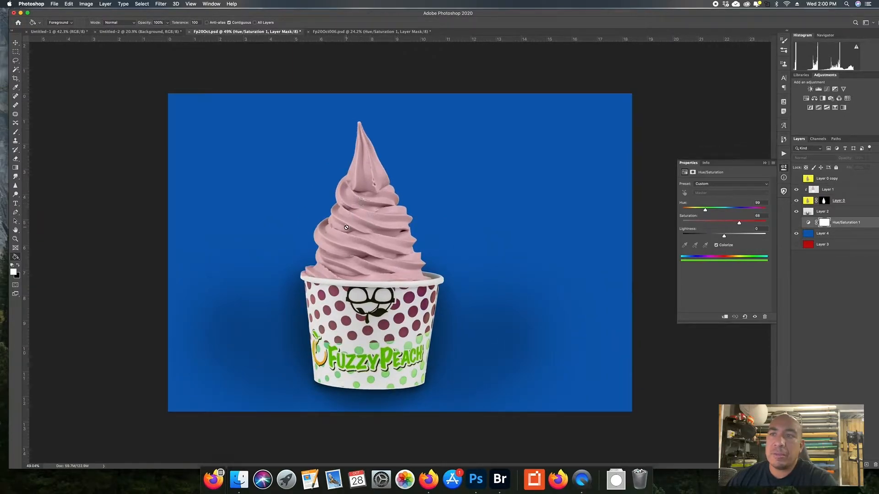
{"action": "scroll", "coordinate": [398, 257], "scroll_direction": "up", "scroll_amount": 1}
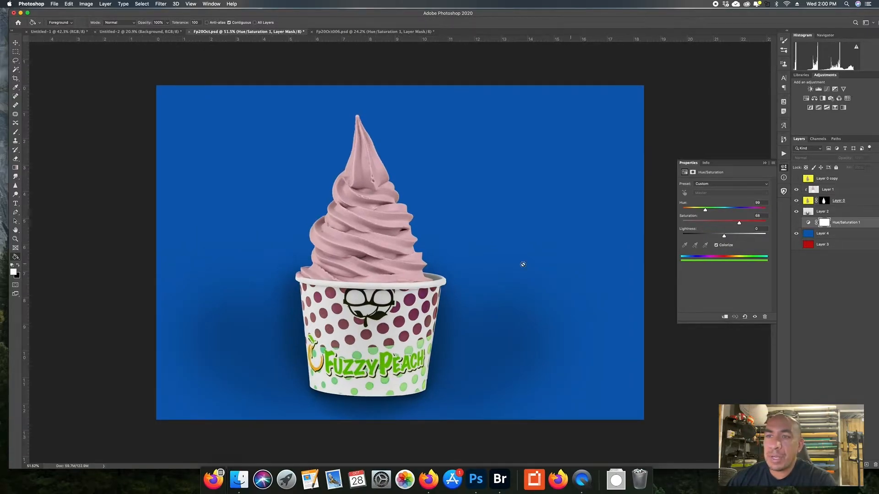
Compare the yogurt and cup colors up close with and without the clipped Layer 1 correction
{"action": "scroll", "coordinate": [506, 263], "scroll_direction": "up", "scroll_amount": 6}
{"action": "scroll", "coordinate": [295, 341], "scroll_direction": "up", "scroll_amount": 1}
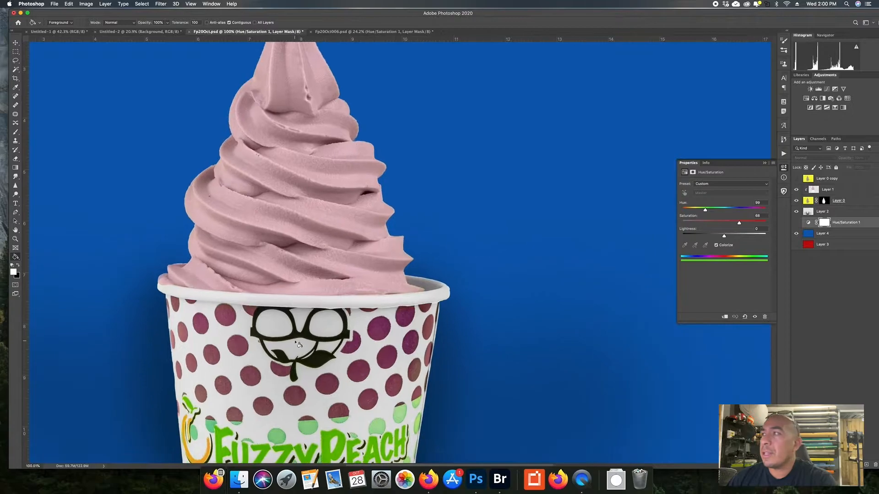
{"action": "left_click", "coordinate": [796, 190]}
{"action": "left_click", "coordinate": [796, 190]}
{"action": "left_click", "coordinate": [796, 190]}
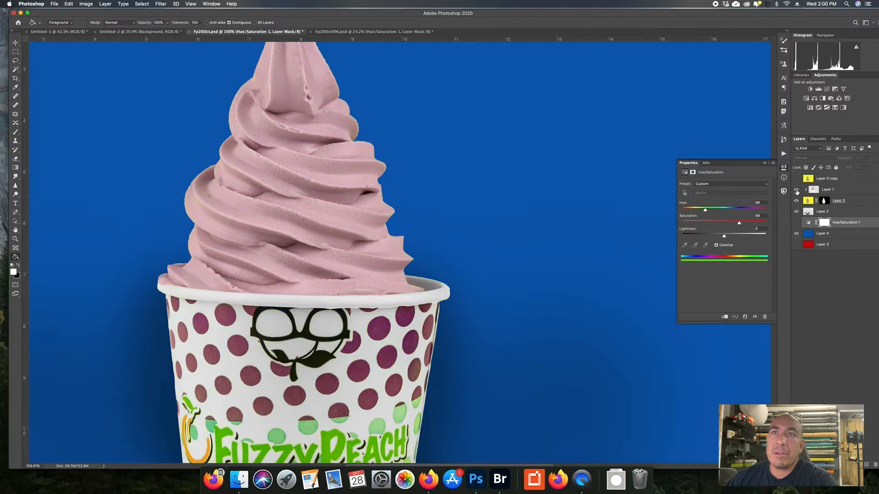
{"action": "left_click", "coordinate": [797, 190]}
{"action": "left_click", "coordinate": [797, 190]}
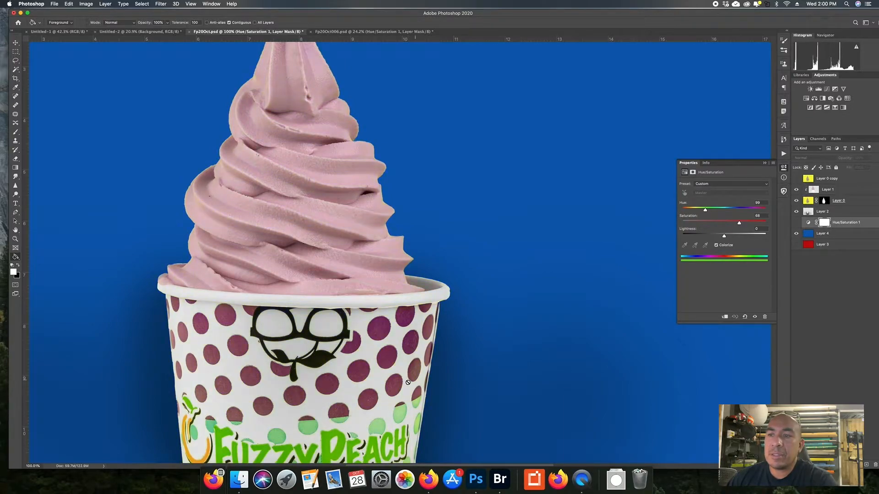
Swap the background by hiding the blue Layer 4 and showing the red Layer 3
{"action": "scroll", "coordinate": [360, 391], "scroll_direction": "down", "scroll_amount": 5}
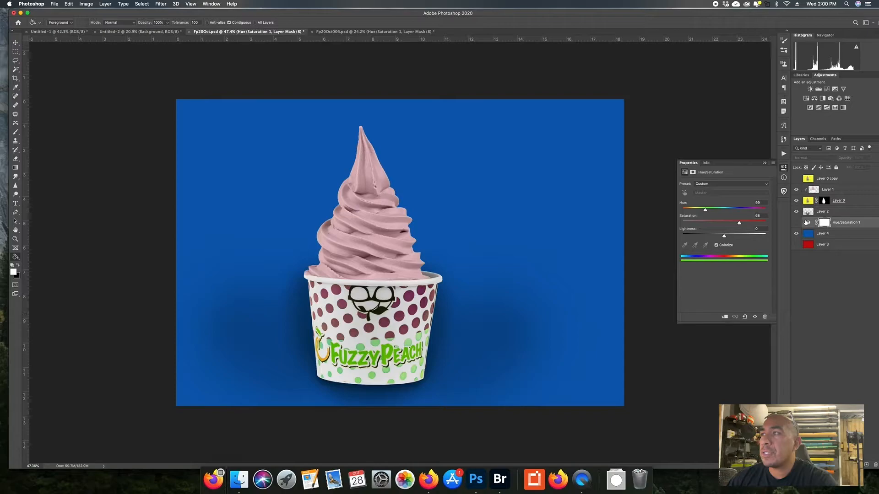
{"action": "left_click", "coordinate": [797, 233]}
{"action": "left_click", "coordinate": [797, 244]}
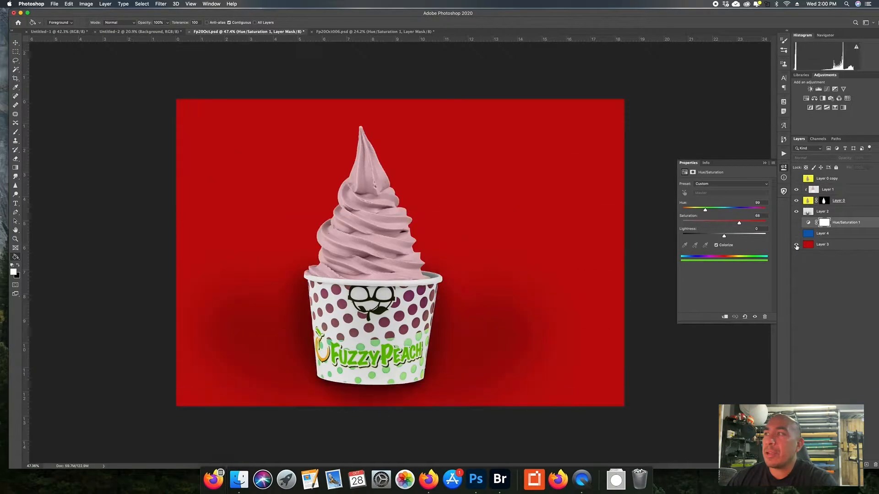
Turn on the Hue/Saturation 1 adjustment and recolor the background with hue 41, saturation 39 and lightness +21
{"action": "left_click", "coordinate": [796, 223]}
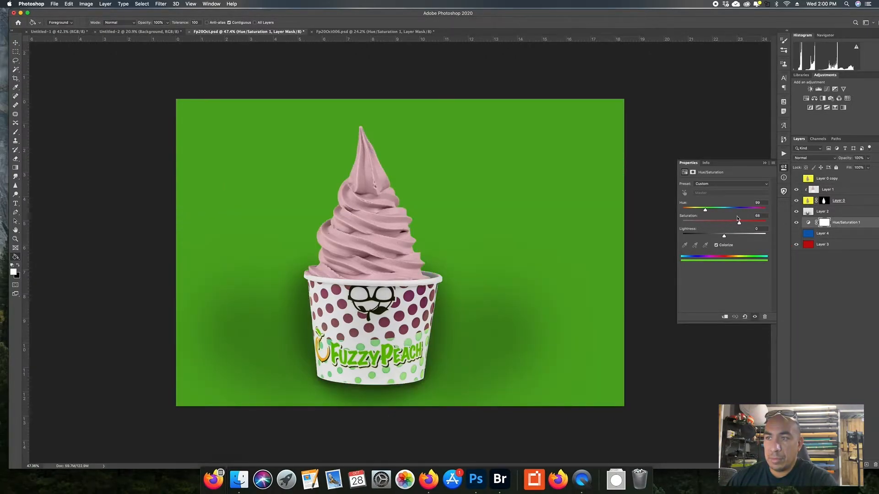
{"action": "left_click_drag", "start_coordinate": [705, 211], "coordinate": [733, 240]}
{"action": "left_click_drag", "start_coordinate": [749, 209], "coordinate": [693, 217]}
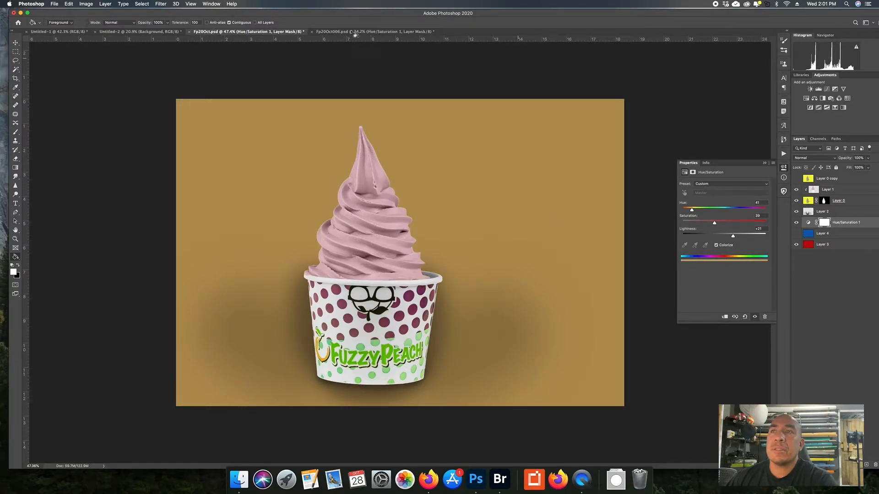
Switch to the Fp20Oct006.psd document and replace its teal Layer 0 copy view with Layer 0 and its clipped Layer 1
{"action": "left_click", "coordinate": [387, 32]}
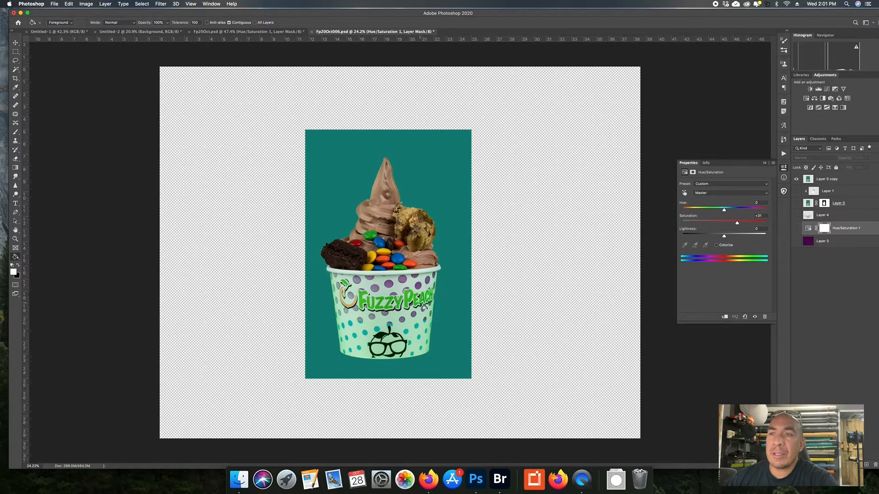
{"action": "scroll", "coordinate": [424, 306], "scroll_direction": "up", "scroll_amount": 1}
{"action": "scroll", "coordinate": [424, 305], "scroll_direction": "up", "scroll_amount": 3}
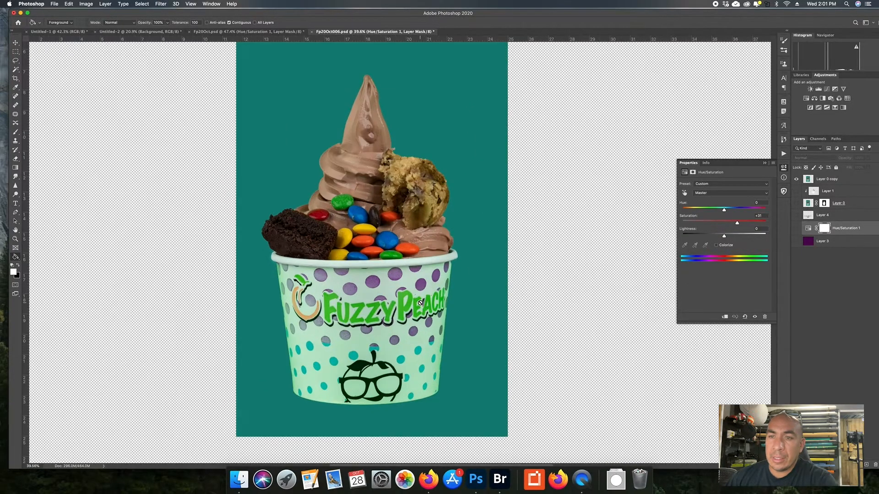
{"action": "scroll", "coordinate": [292, 322], "scroll_direction": "up", "scroll_amount": 1}
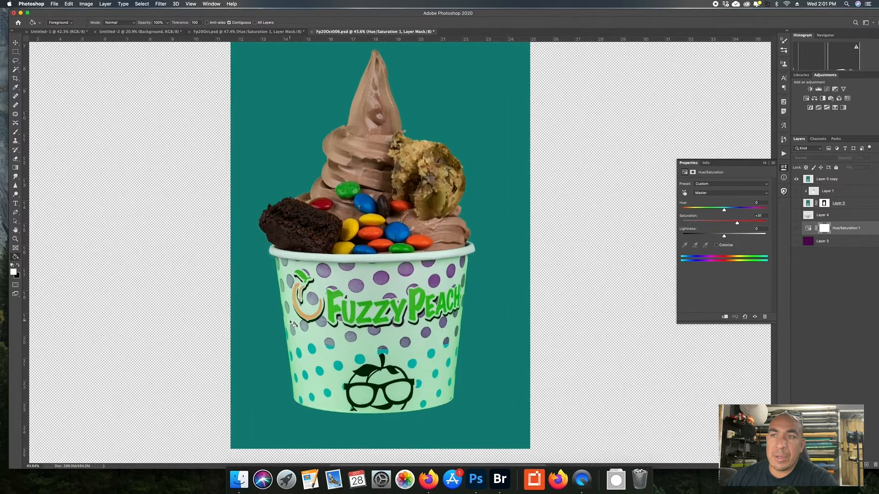
{"action": "scroll", "coordinate": [290, 321], "scroll_direction": "down", "scroll_amount": 1}
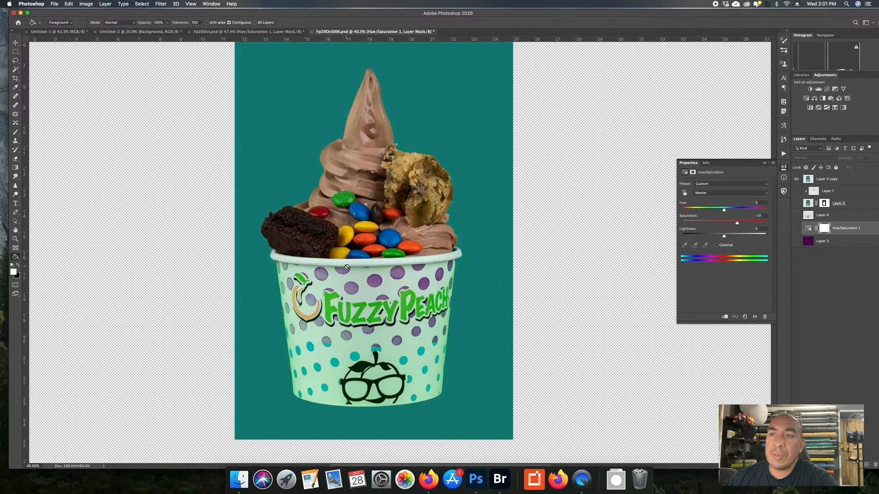
{"action": "scroll", "coordinate": [350, 270], "scroll_direction": "down", "scroll_amount": 2}
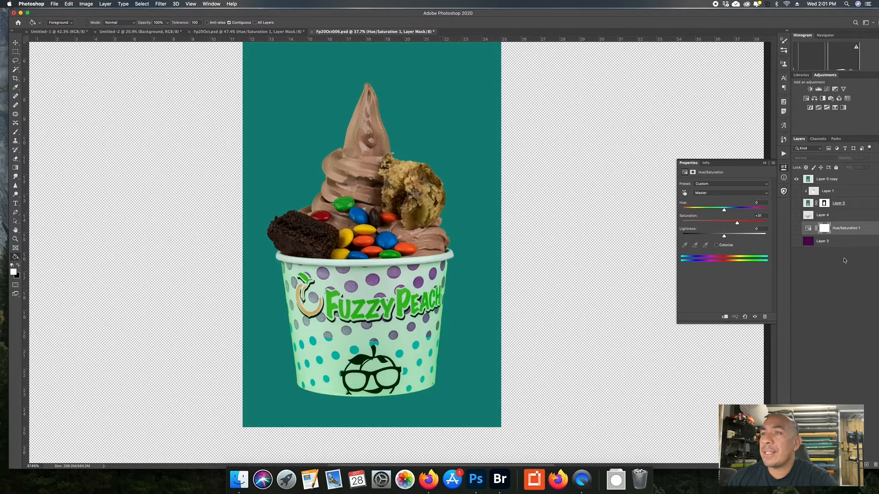
{"action": "scroll", "coordinate": [594, 268], "scroll_direction": "down", "scroll_amount": 1}
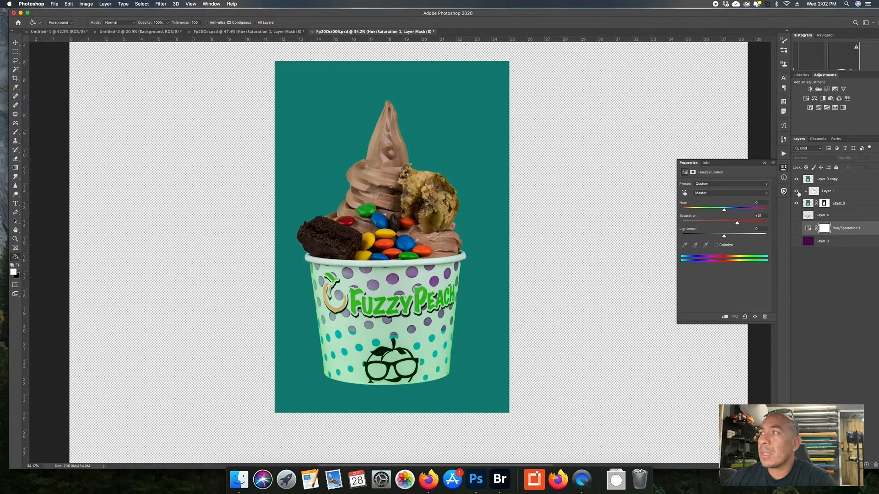
{"action": "left_click", "coordinate": [796, 179]}
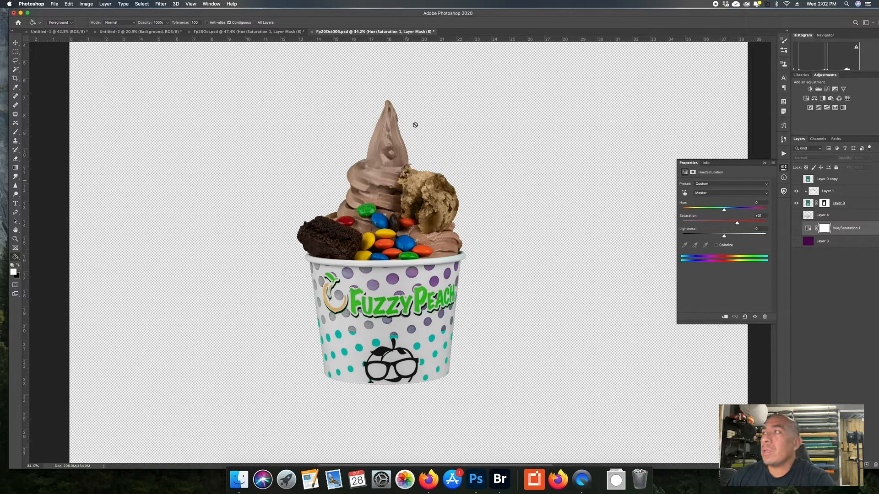
Compare the chocolate yogurt, toppings and cup colors with and without the clipped Layer 1 correction
{"action": "left_click", "coordinate": [797, 191]}
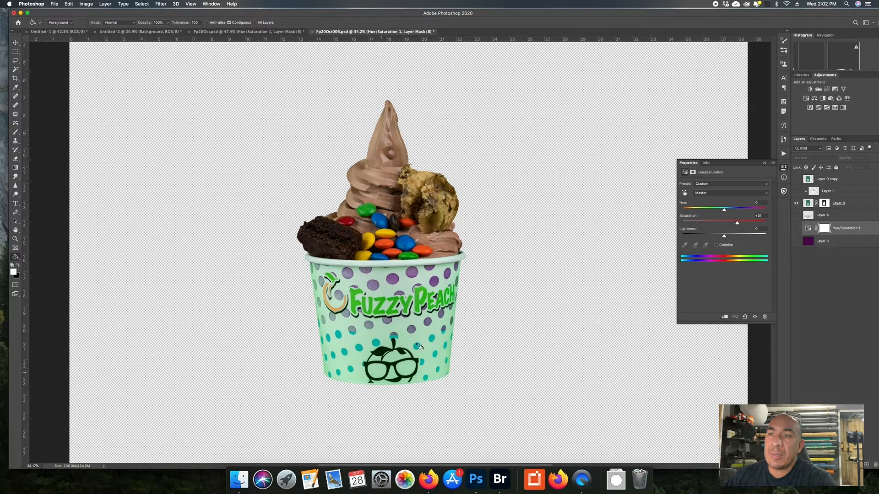
{"action": "scroll", "coordinate": [418, 346], "scroll_direction": "down", "scroll_amount": 5}
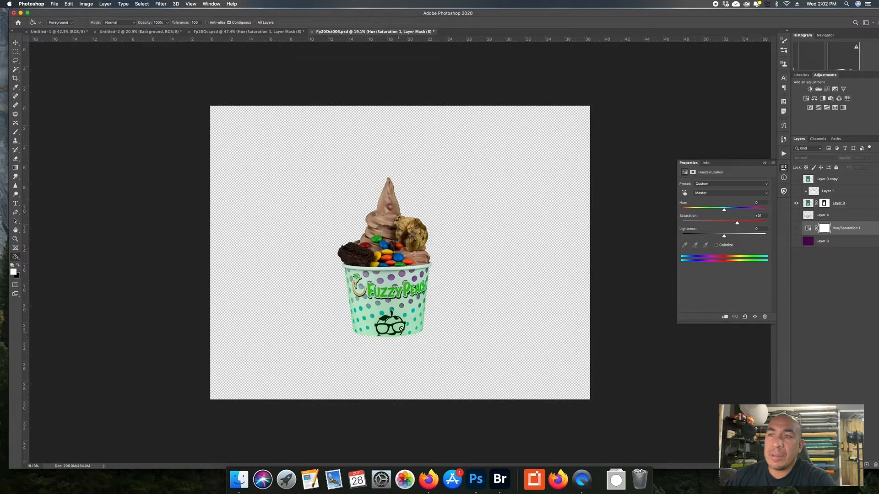
{"action": "scroll", "coordinate": [376, 284], "scroll_direction": "up", "scroll_amount": 2}
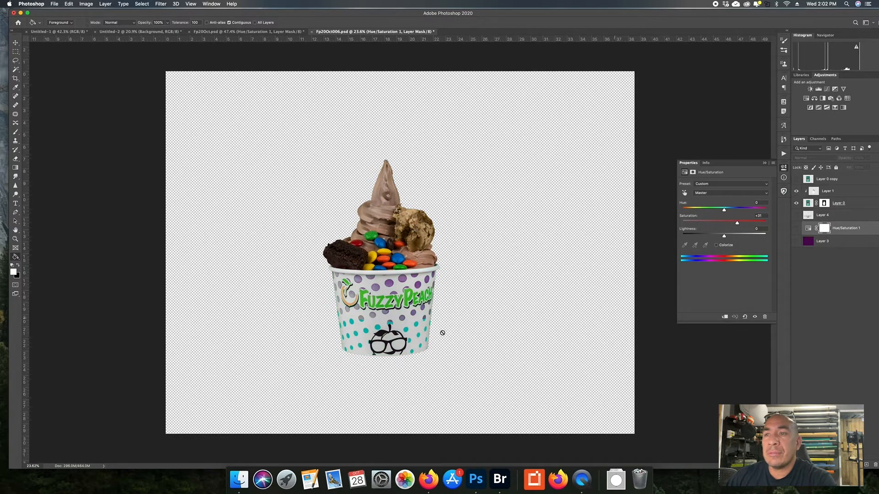
{"action": "scroll", "coordinate": [429, 338], "scroll_direction": "up", "scroll_amount": 2}
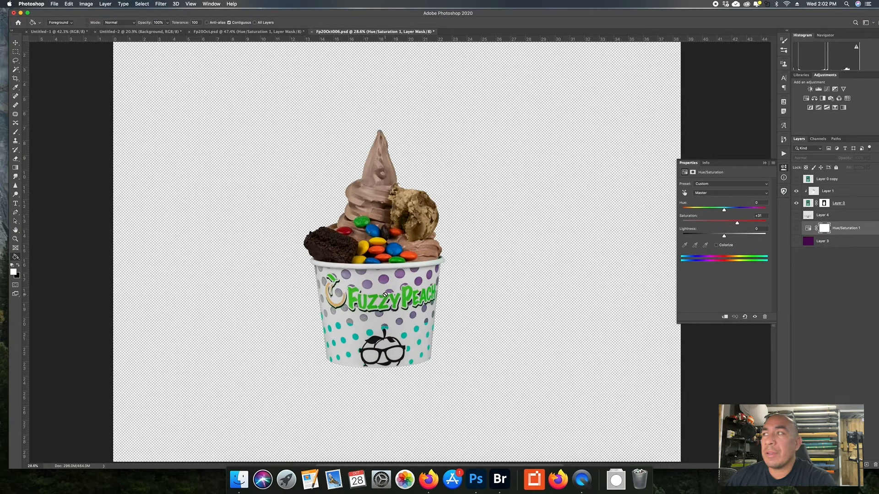
{"action": "scroll", "coordinate": [385, 295], "scroll_direction": "up", "scroll_amount": 1}
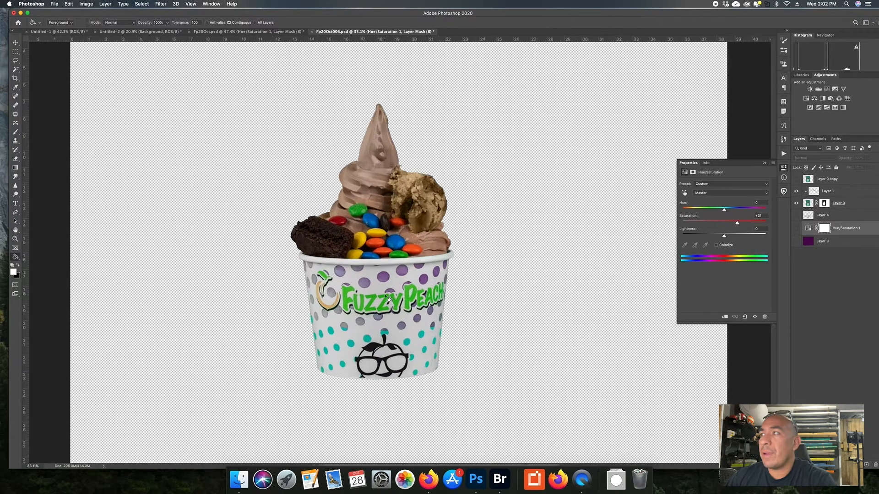
{"action": "left_click", "coordinate": [797, 192]}
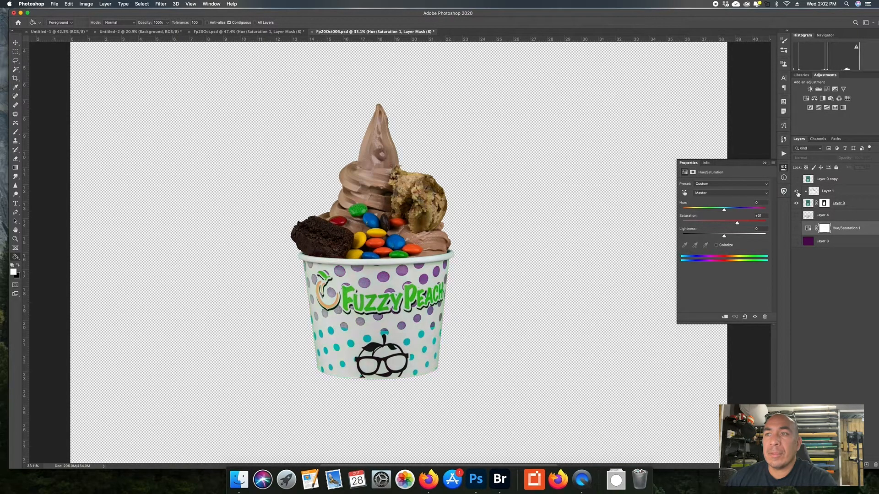
{"action": "left_click", "coordinate": [797, 192]}
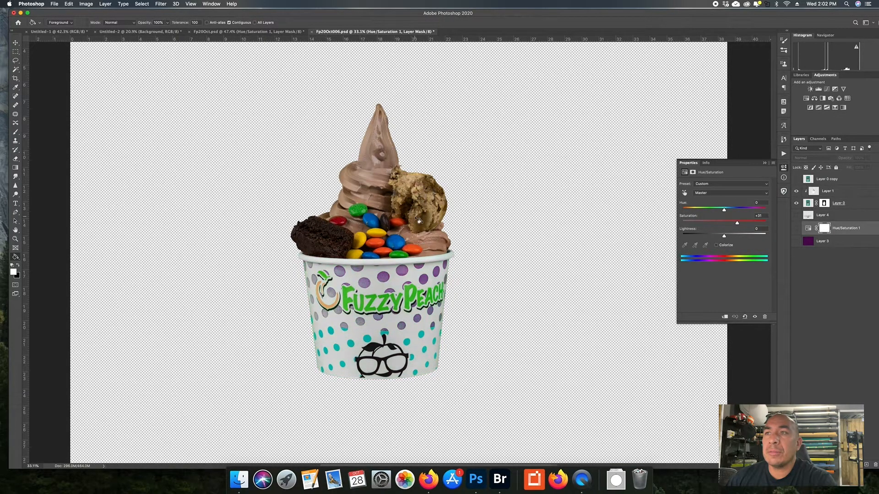
{"action": "scroll", "coordinate": [419, 220], "scroll_direction": "up", "scroll_amount": 5}
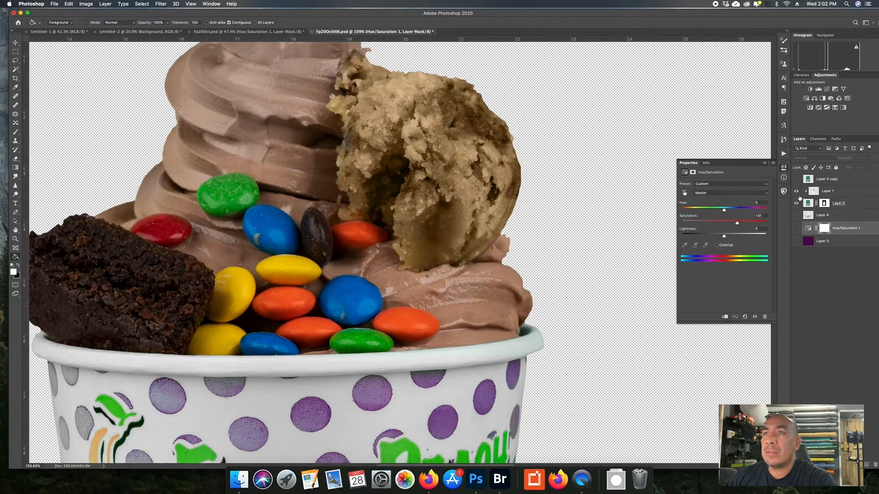
{"action": "left_click", "coordinate": [797, 192]}
{"action": "scroll", "coordinate": [441, 266], "scroll_direction": "down", "scroll_amount": 1}
{"action": "scroll", "coordinate": [442, 268], "scroll_direction": "down", "scroll_amount": 5}
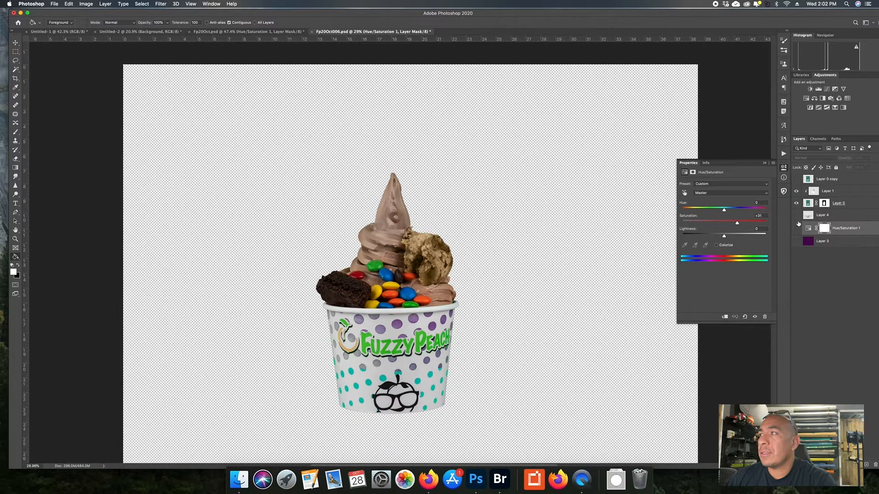
Show the Layer 4 shadow and the purple Layer 3 background behind the chocolate yogurt cup
{"action": "left_click", "coordinate": [797, 218]}
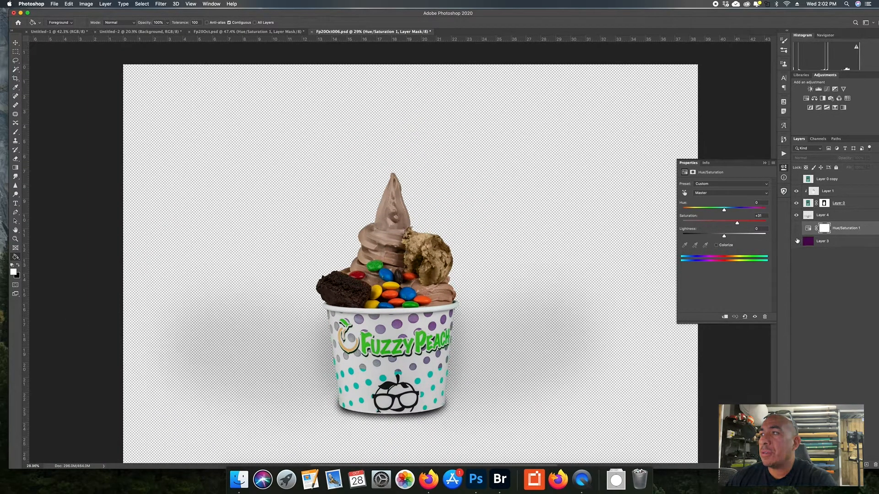
{"action": "left_click", "coordinate": [797, 242]}
Turn on the Hue/Saturation 1 adjustment and recolor the background blue with hue -77 and lightness +7
{"action": "left_click", "coordinate": [797, 228]}
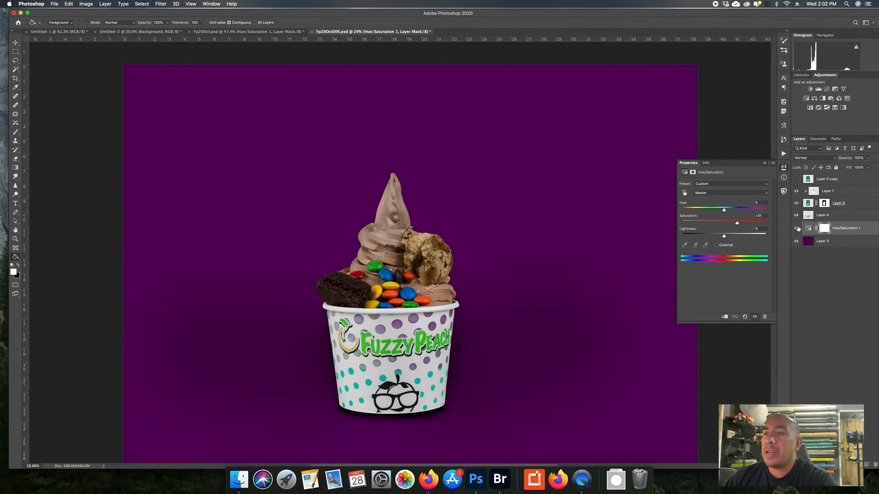
{"action": "scroll", "coordinate": [525, 300], "scroll_direction": "down", "scroll_amount": 5}
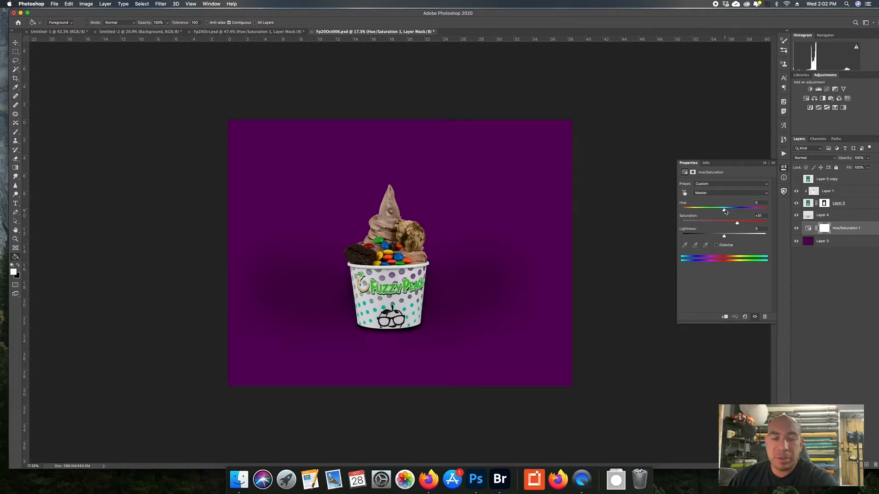
{"action": "left_click_drag", "start_coordinate": [725, 210], "coordinate": [727, 237]}
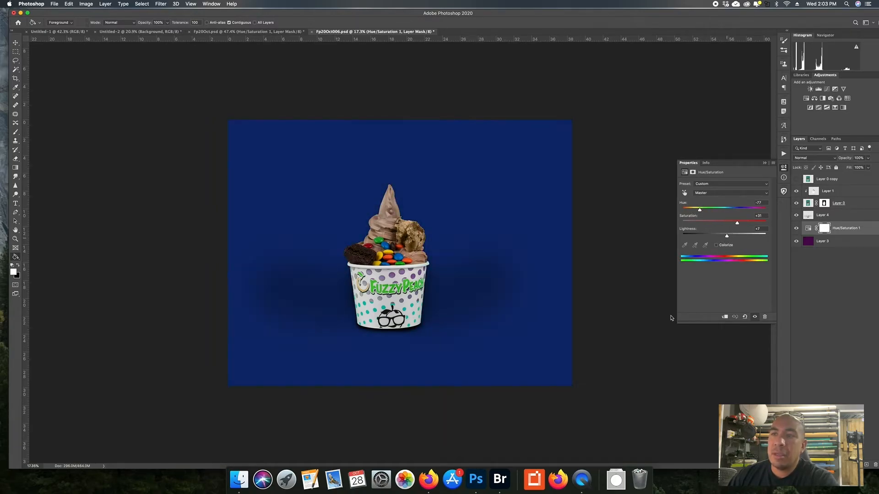
Switch to Adobe Bridge and preview the edited cutouts Fp20Oct001.jpg to Fp20Oct005.jpg, plus the yellow Fp20Oct011.jpg and green Fp20Oct008.jpg cup shots
{"action": "left_click", "coordinate": [502, 478]}
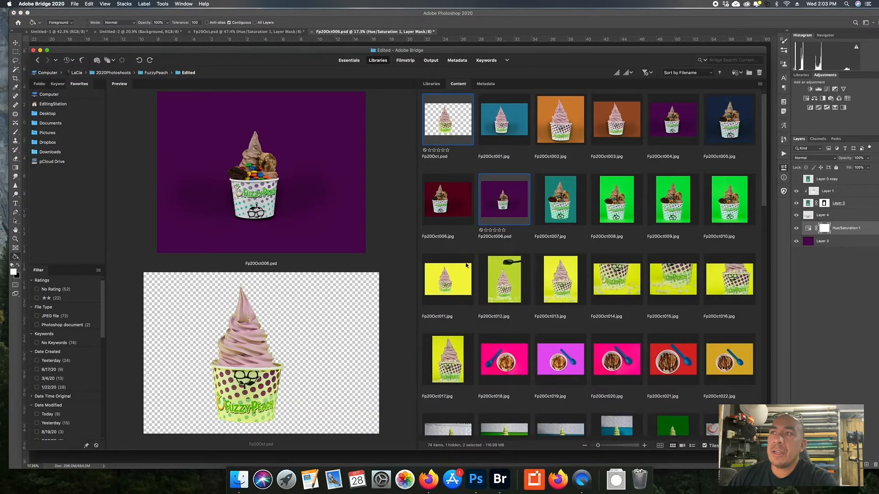
{"action": "left_click", "coordinate": [504, 121]}
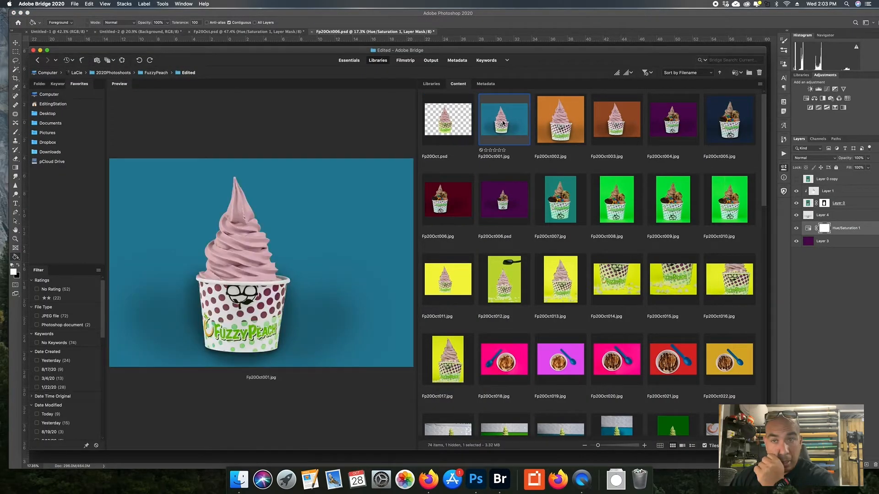
{"action": "left_click", "coordinate": [562, 134]}
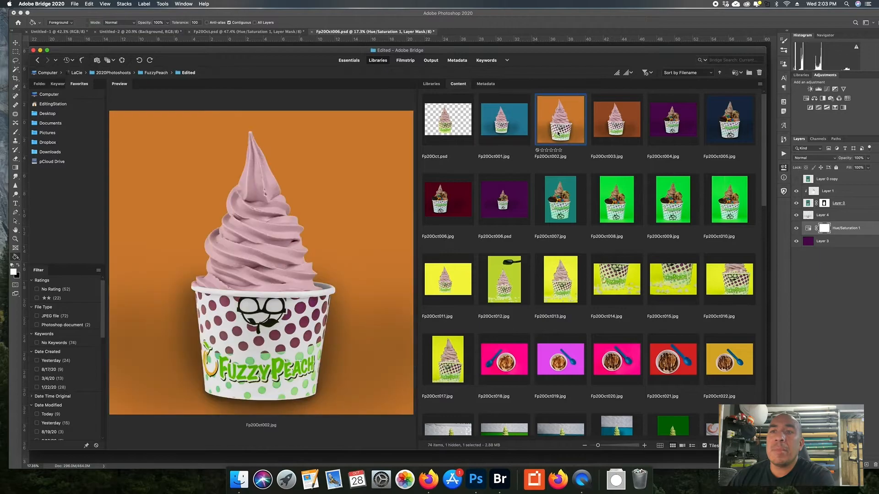
{"action": "left_click", "coordinate": [622, 135]}
{"action": "left_click", "coordinate": [679, 134]}
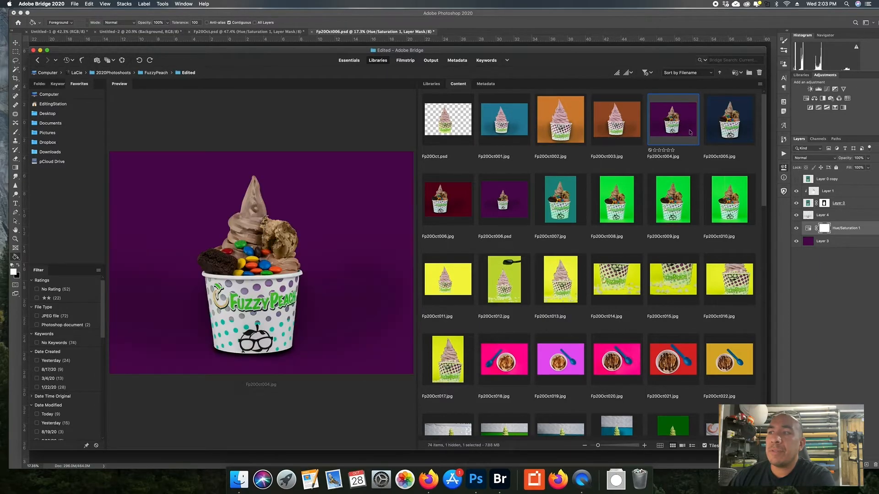
{"action": "left_click", "coordinate": [739, 133]}
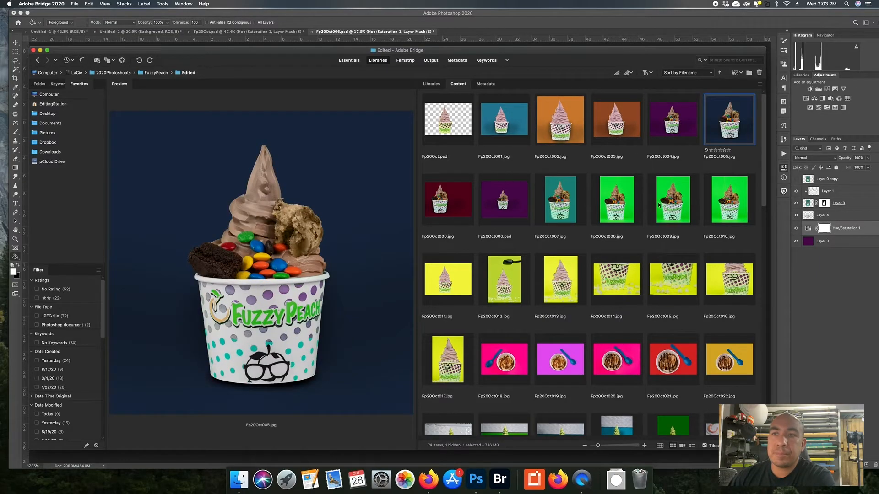
{"action": "left_click", "coordinate": [457, 278]}
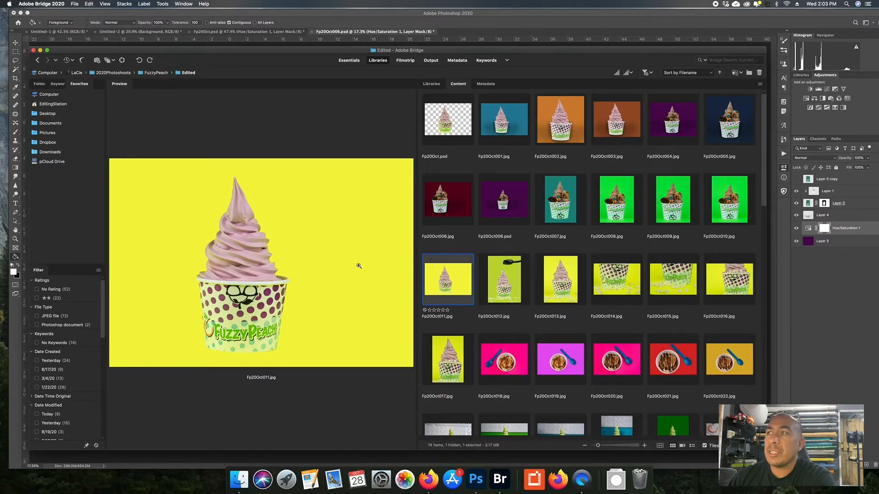
{"action": "left_click", "coordinate": [636, 206]}
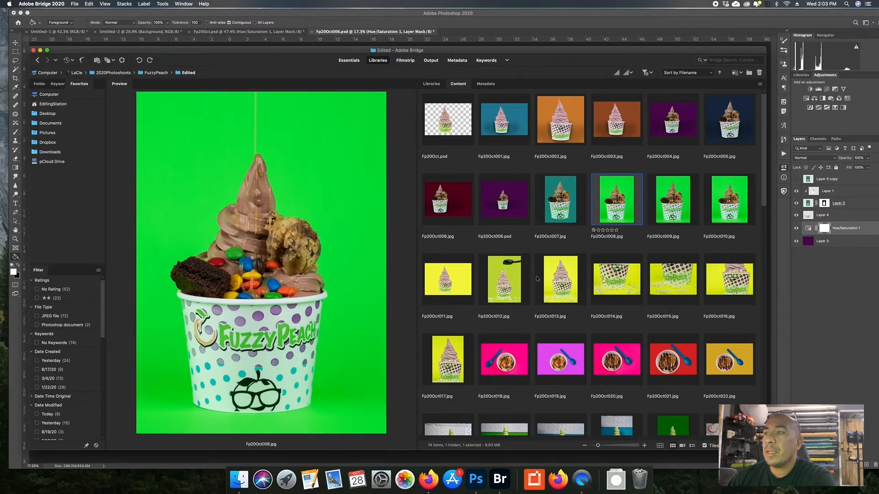
Examine the bowl and blue spoon photos Fp20Oct018.jpg to Fp20Oct022.jpg on their different colored backgrounds
{"action": "scroll", "coordinate": [533, 278], "scroll_direction": "down", "scroll_amount": 3}
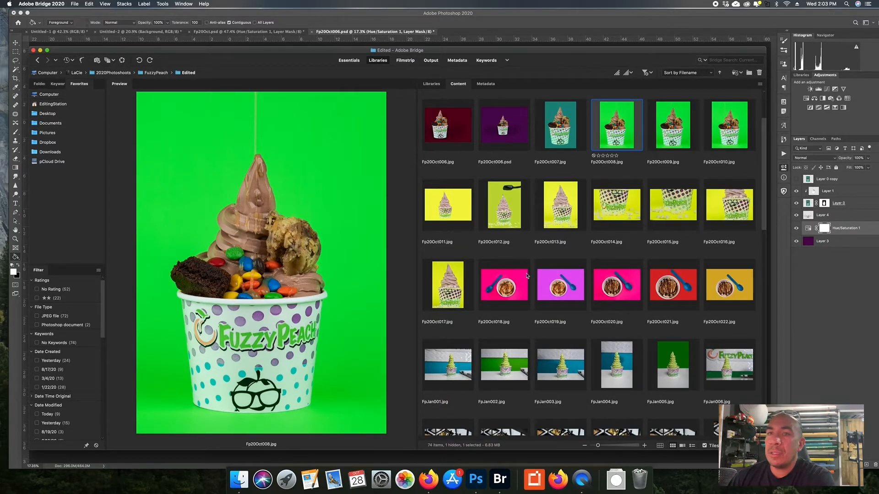
{"action": "left_click", "coordinate": [528, 276]}
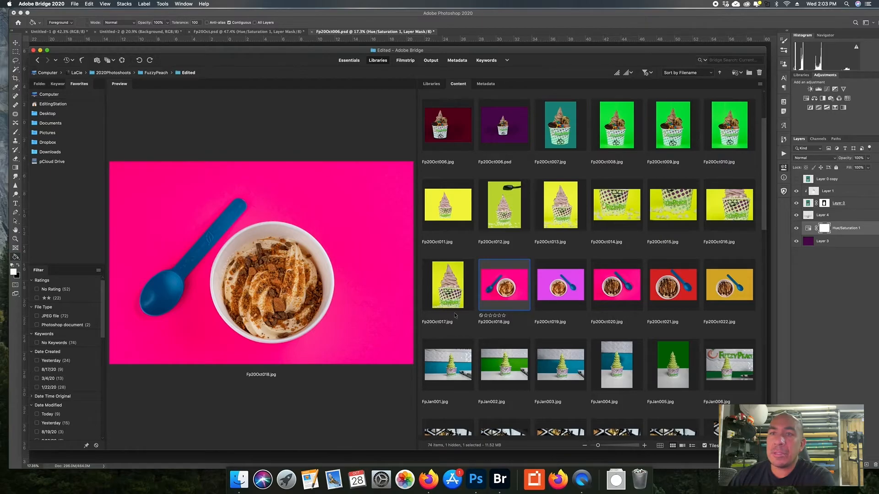
{"action": "left_click", "coordinate": [559, 289]}
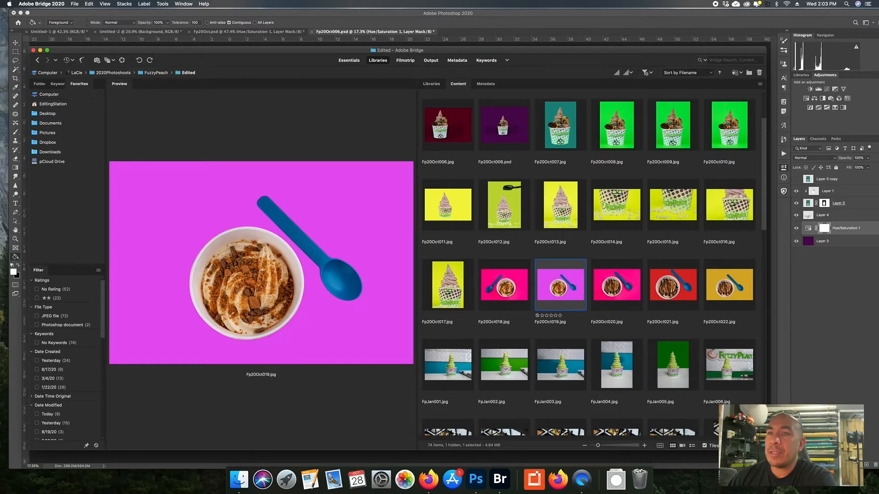
{"action": "left_click", "coordinate": [696, 290]}
{"action": "key", "text": "Right"}
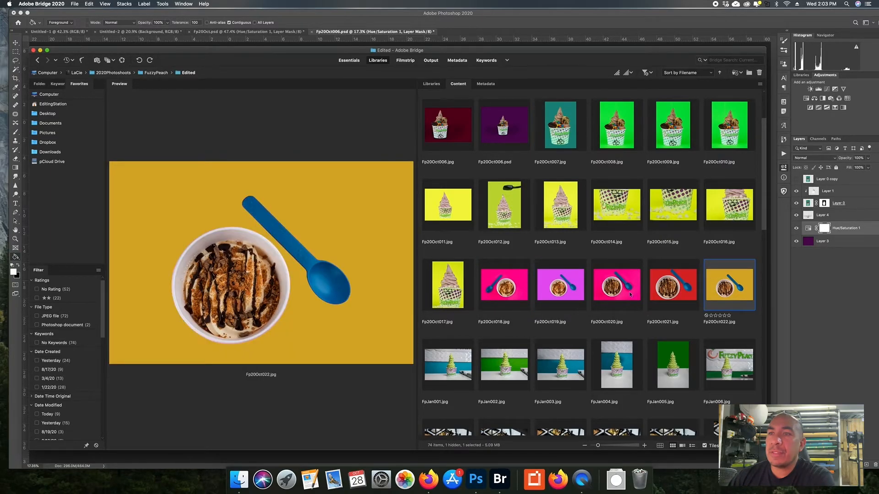
{"action": "left_click", "coordinate": [596, 291]}
{"action": "scroll", "coordinate": [451, 330], "scroll_direction": "down", "scroll_amount": 3}
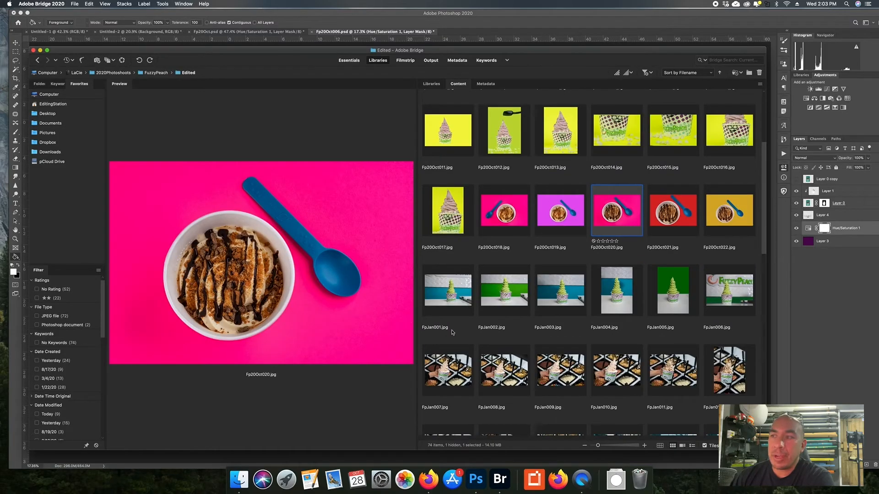
{"action": "scroll", "coordinate": [452, 332], "scroll_direction": "down", "scroll_amount": 3}
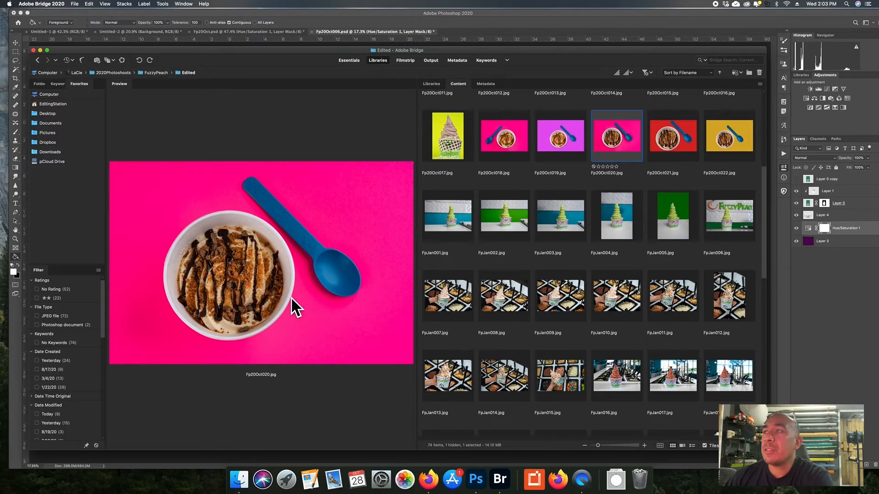
{"action": "scroll", "coordinate": [667, 245], "scroll_direction": "up", "scroll_amount": 3}
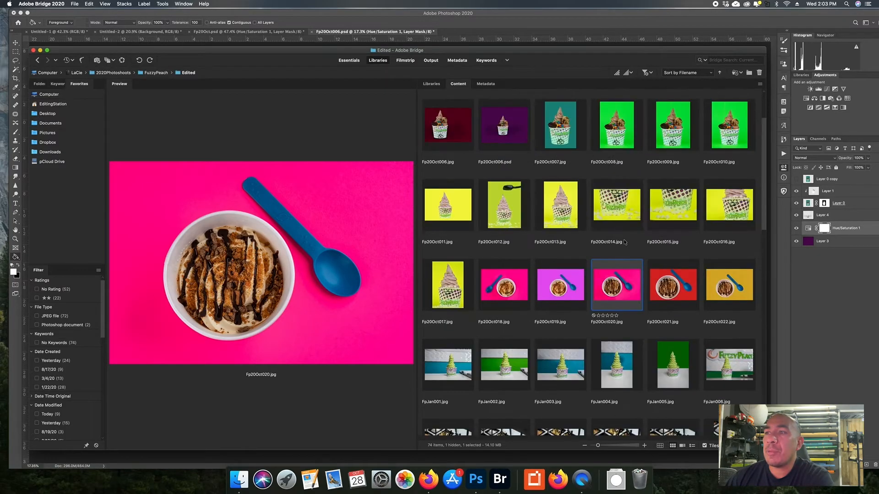
{"action": "key", "text": "Left"}
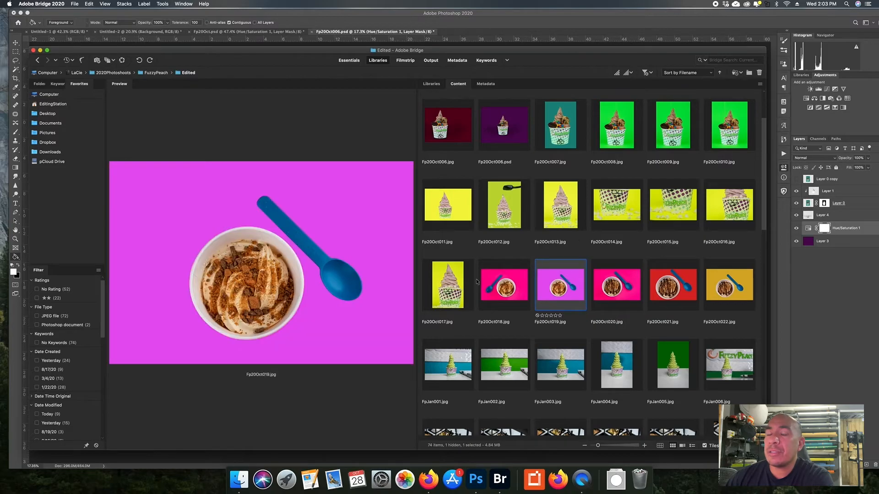
{"action": "left_click", "coordinate": [513, 277]}
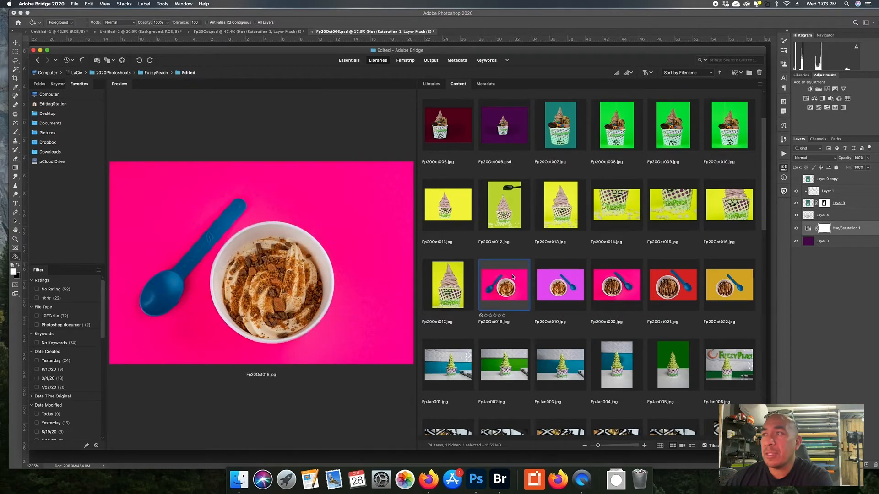
Compare the cup photos Fp20Oct008.jpg, Fp20Oct006.jpg, Fp20Oct002.jpg, Fp20Oct006.psd and Fp20Oct017.jpg in the preview
{"action": "scroll", "coordinate": [595, 229], "scroll_direction": "up", "scroll_amount": 3}
{"action": "left_click", "coordinate": [622, 206]}
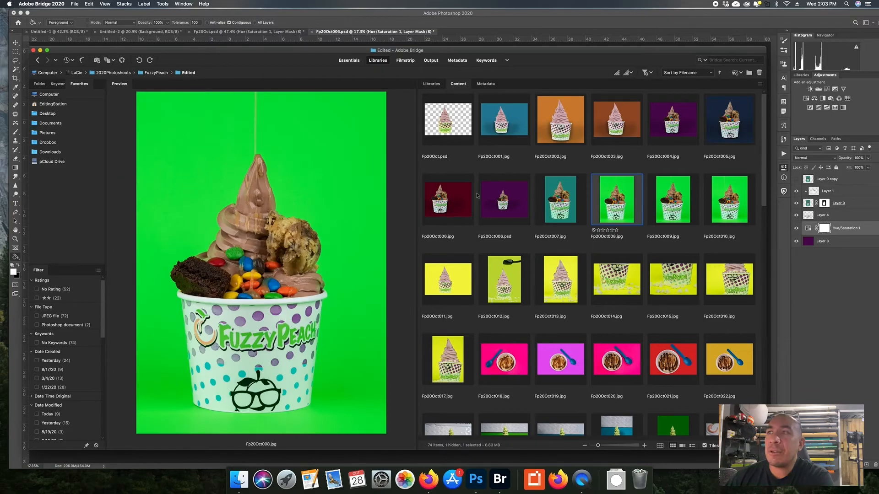
{"action": "left_click", "coordinate": [455, 198]}
{"action": "left_click", "coordinate": [568, 132]}
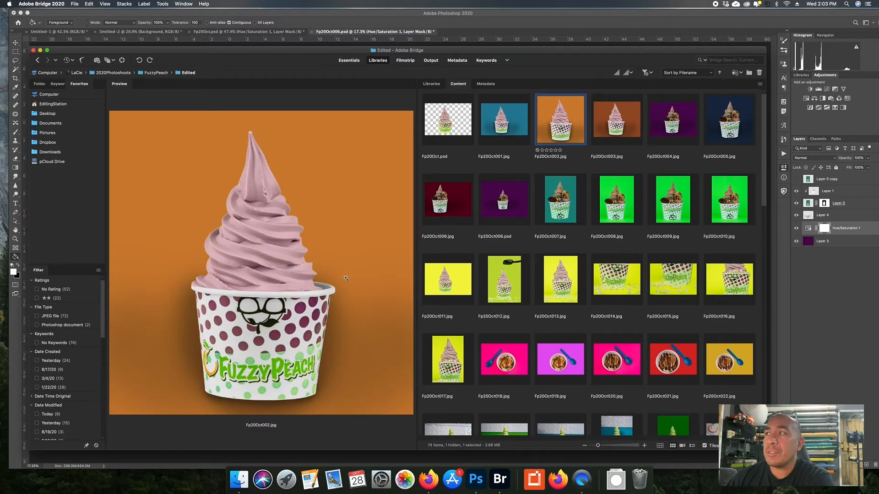
{"action": "left_click", "coordinate": [494, 212]}
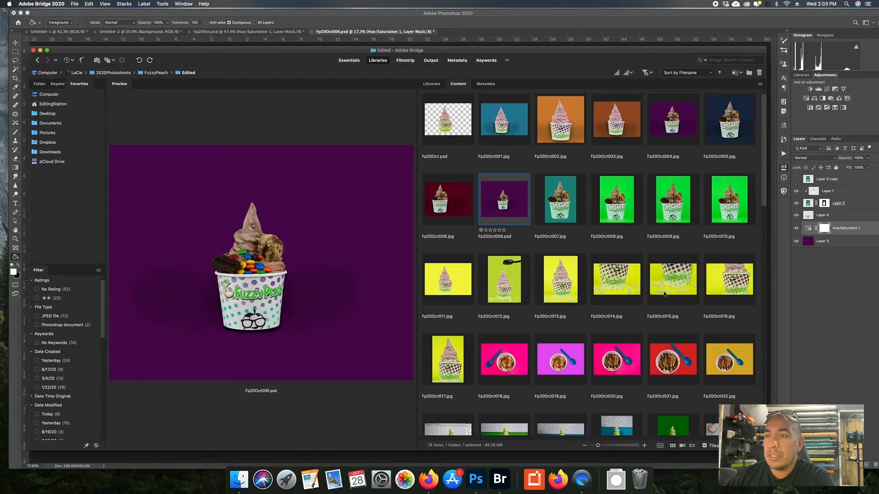
{"action": "left_click", "coordinate": [446, 361]}
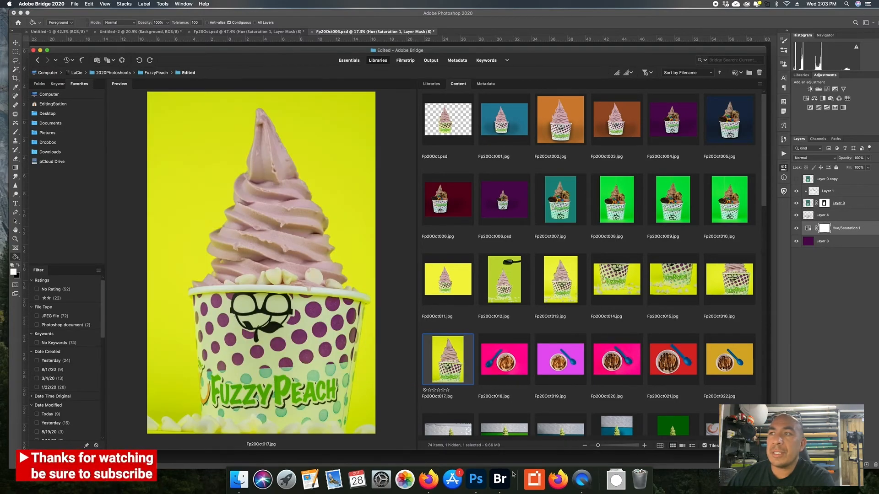
Return to Photoshop and compare the finished blue composite with the original teal Layer 0 copy, leaving that layer hidden
{"action": "left_click", "coordinate": [603, 21]}
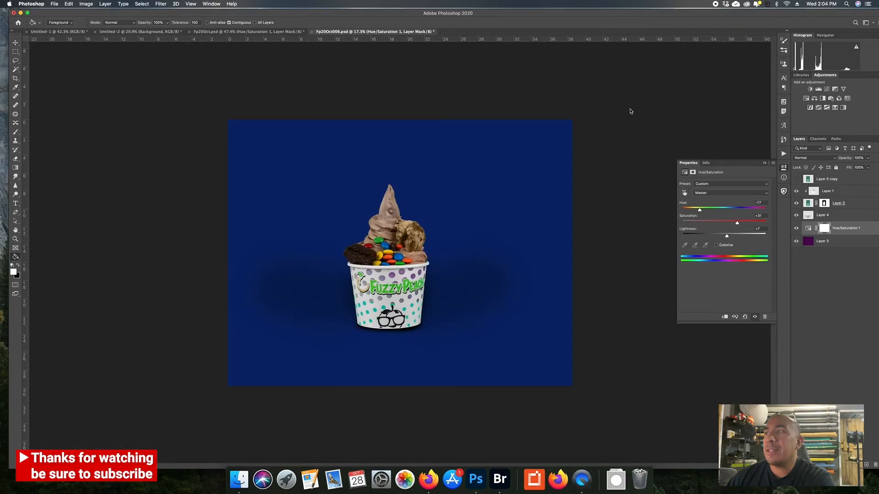
{"action": "left_click", "coordinate": [797, 180]}
{"action": "left_click", "coordinate": [797, 180]}
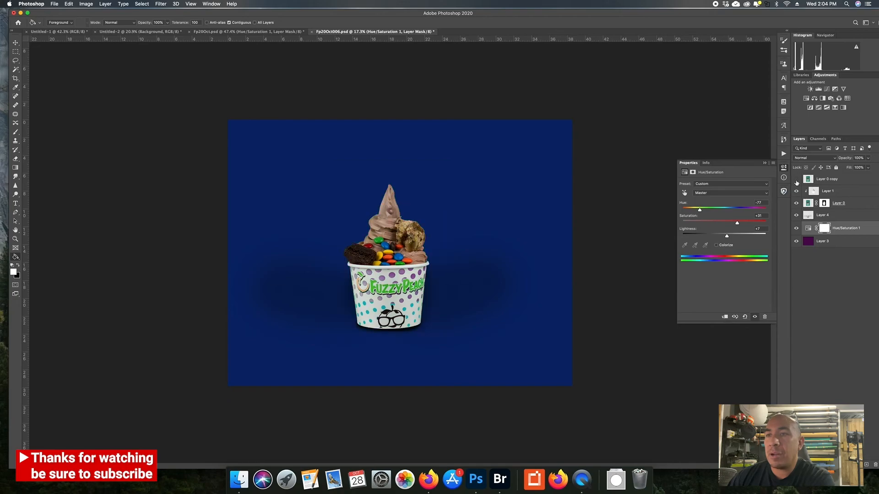
{"action": "left_click", "coordinate": [797, 180]}
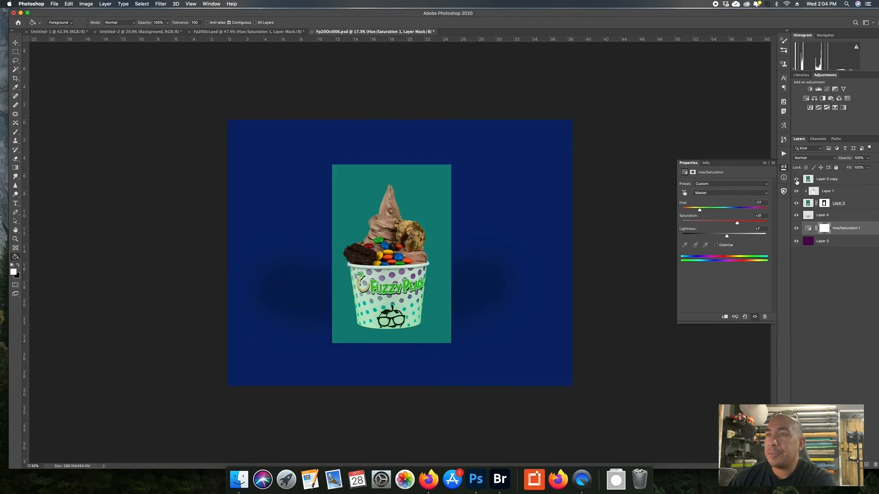
{"action": "left_click", "coordinate": [796, 180]}
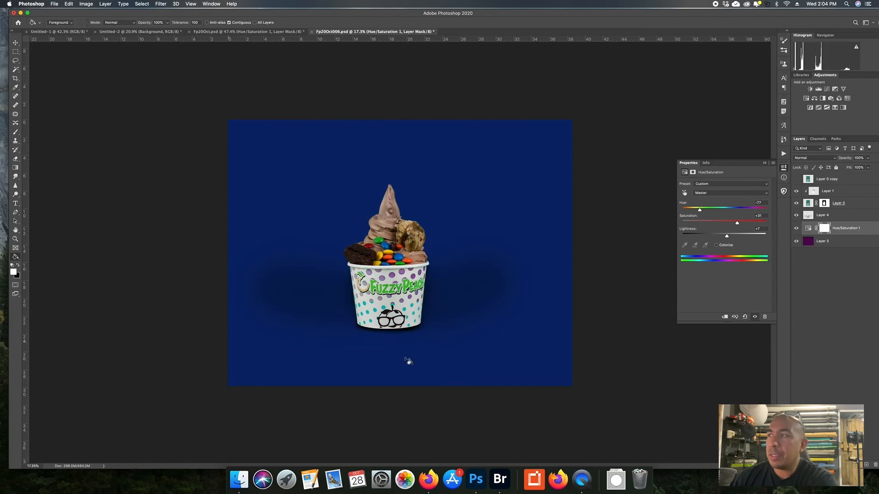